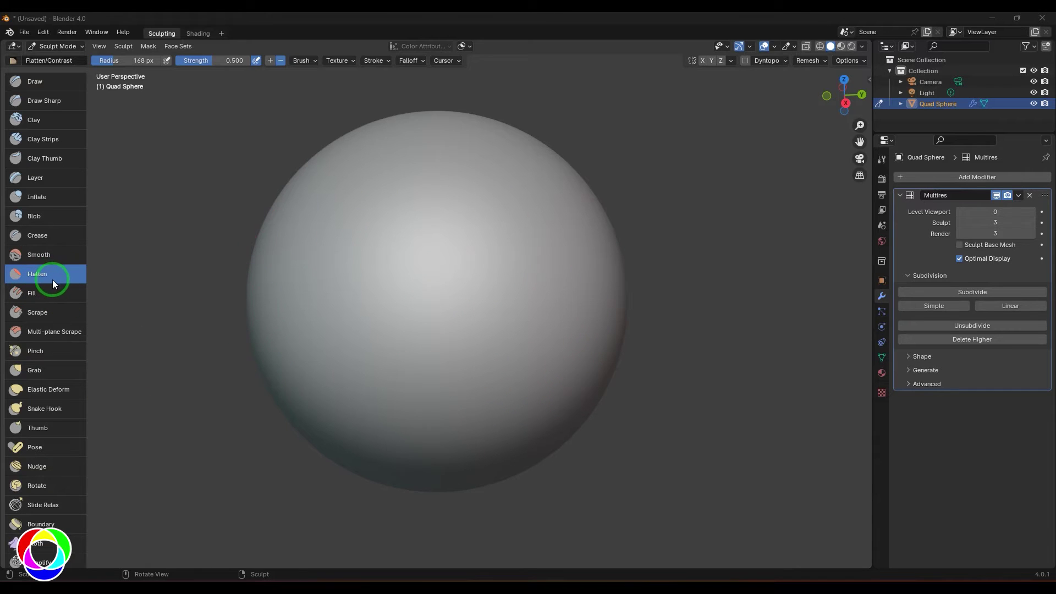
Step: Try the Flatten brush at strength 0.5 on the front and side of the sphere
mouse_move(418, 300)
left_mouse_down()
mouse_move(410, 290)
mouse_move(413, 323)
left_mouse_up()
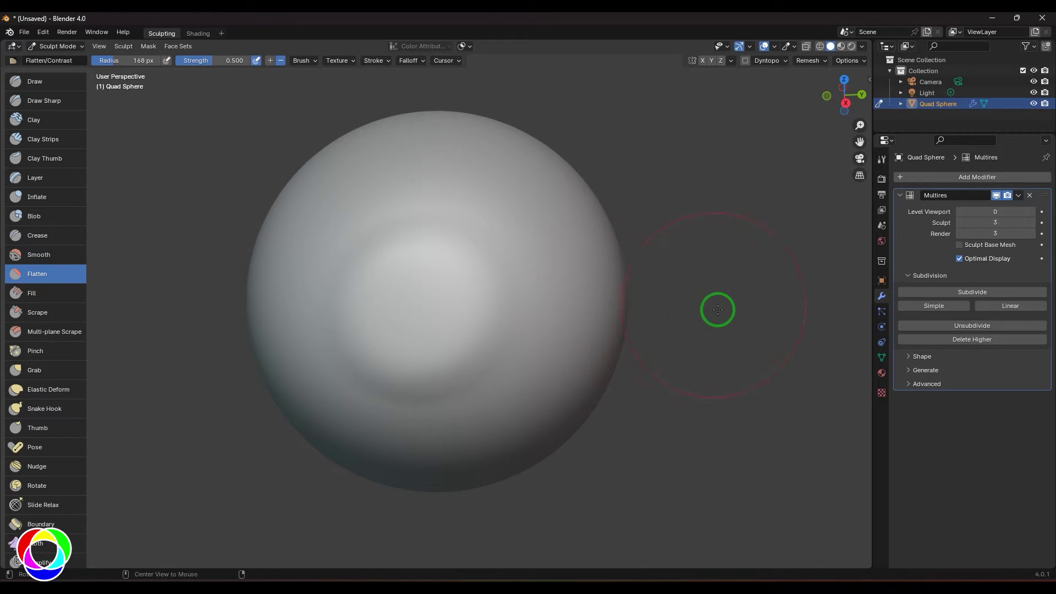
middle_click_drag(717, 307, 522, 360)
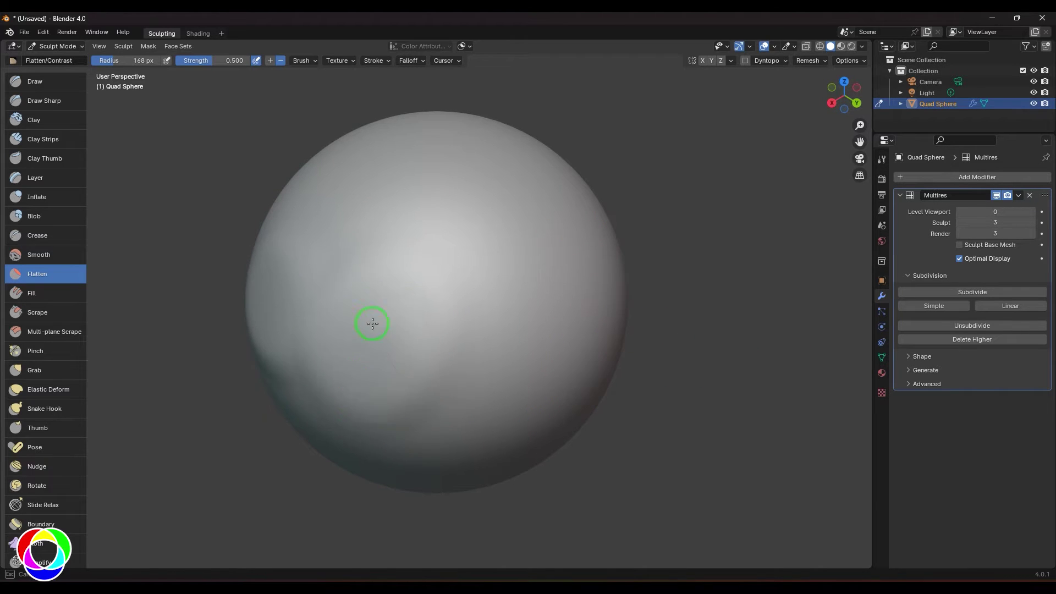
mouse_move(372, 324)
middle_mouse_down()
mouse_move(775, 302)
mouse_move(291, 322)
middle_mouse_up()
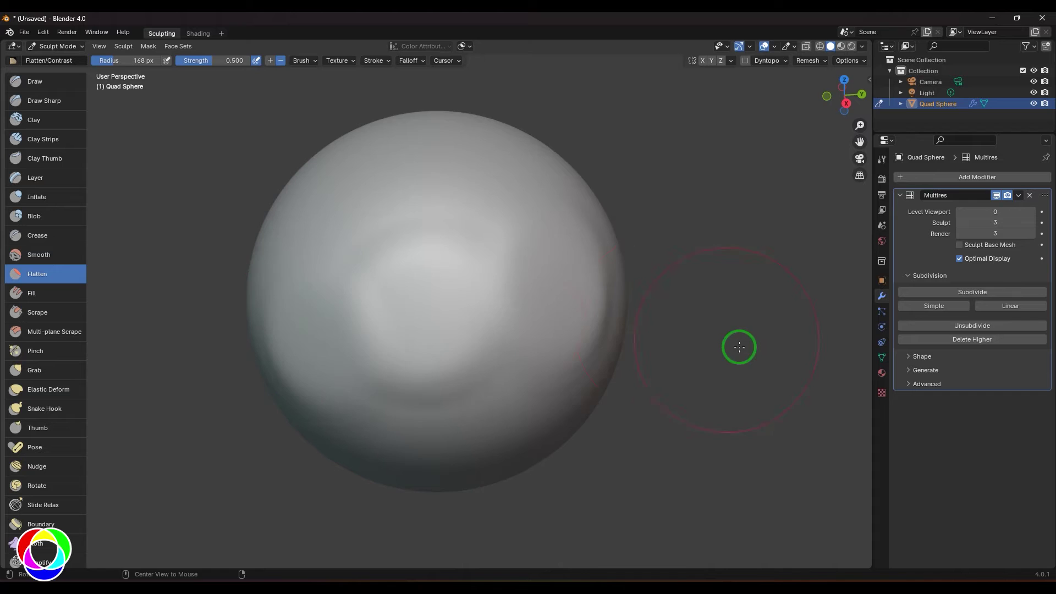
mouse_move(739, 346)
middle_mouse_down()
mouse_move(422, 278)
mouse_move(714, 214)
mouse_move(696, 282)
mouse_move(756, 285)
middle_mouse_up()
Step: Add a Multires modifier with three subdivision levels to the sphere and set the Flatten brush strength to 1
key("ctrl+3")
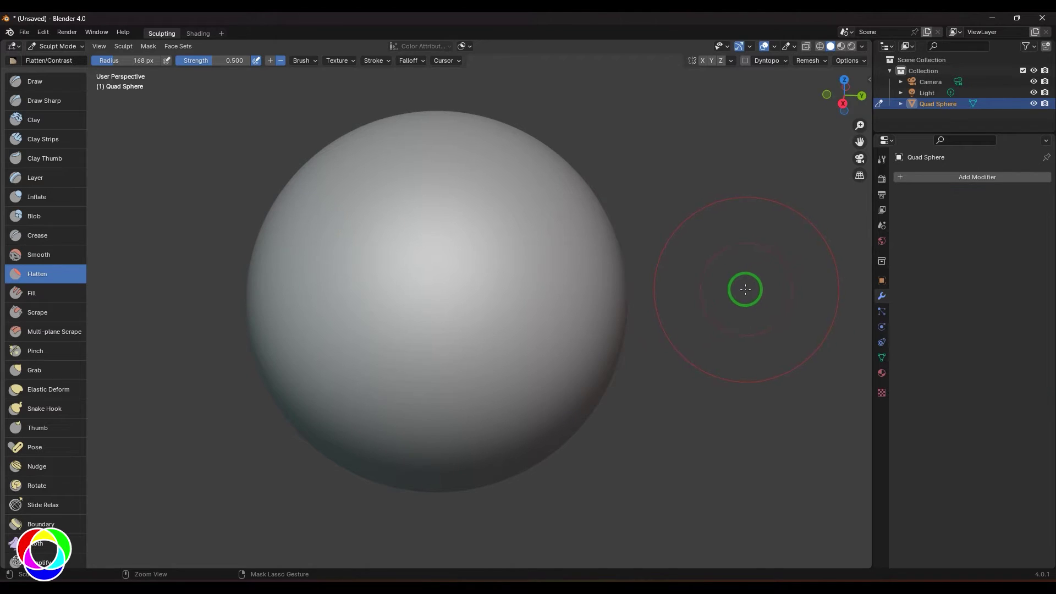
left_click(225, 61)
type("1")
key("Return")
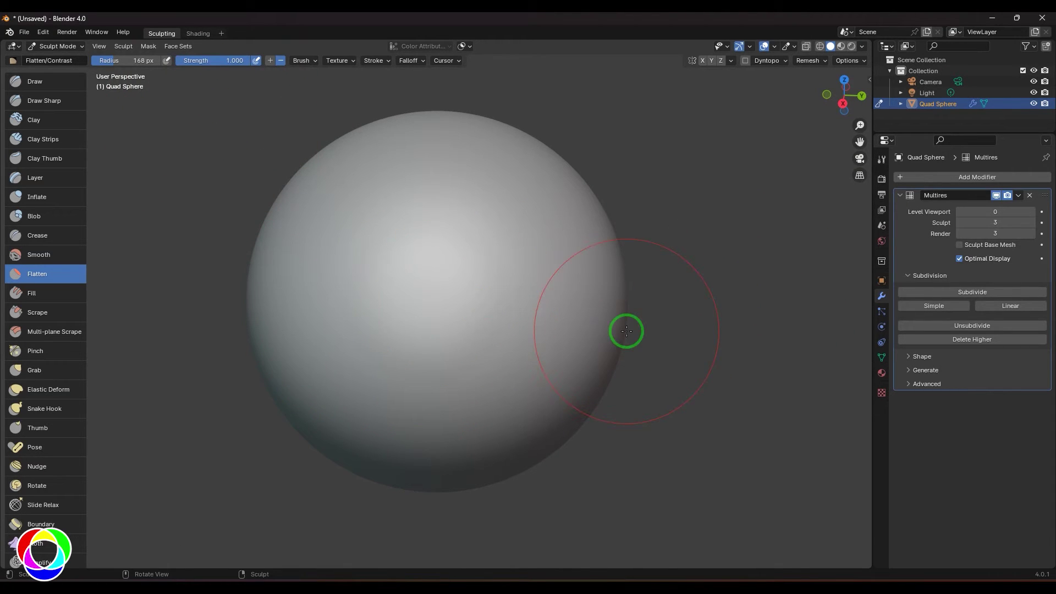
Step: Try full-strength Flatten strokes on a round patch of the sphere and inspect the brush's Hardness setting
mouse_move(566, 358)
middle_mouse_down()
mouse_move(589, 278)
mouse_move(561, 358)
middle_mouse_up()
left_click(304, 60)
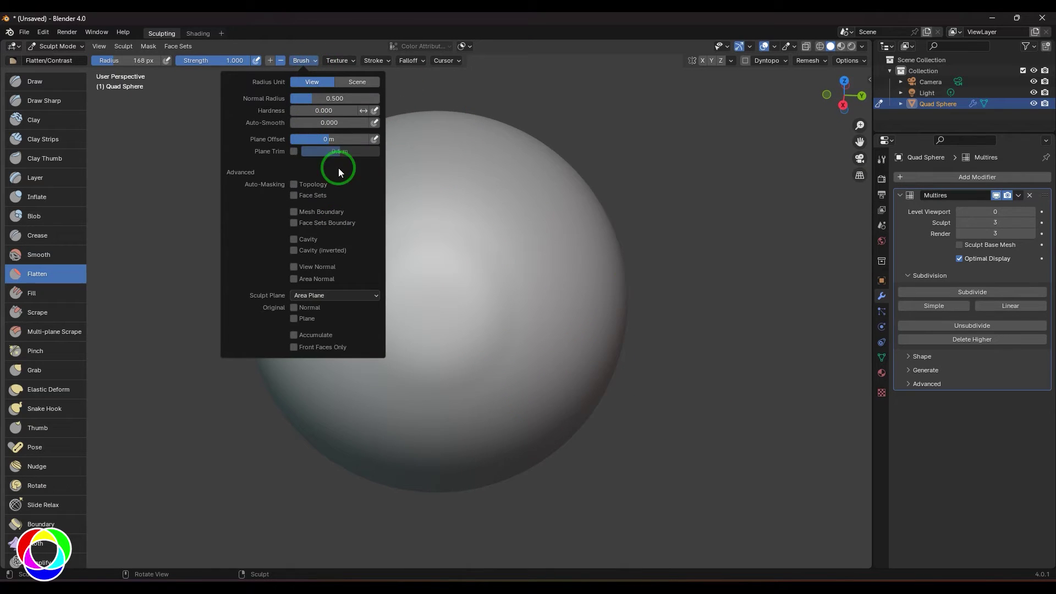
left_click(448, 287)
mouse_move(448, 288)
middle_mouse_down()
mouse_move(540, 255)
mouse_move(549, 205)
mouse_move(662, 288)
mouse_move(550, 314)
mouse_move(428, 292)
middle_mouse_up()
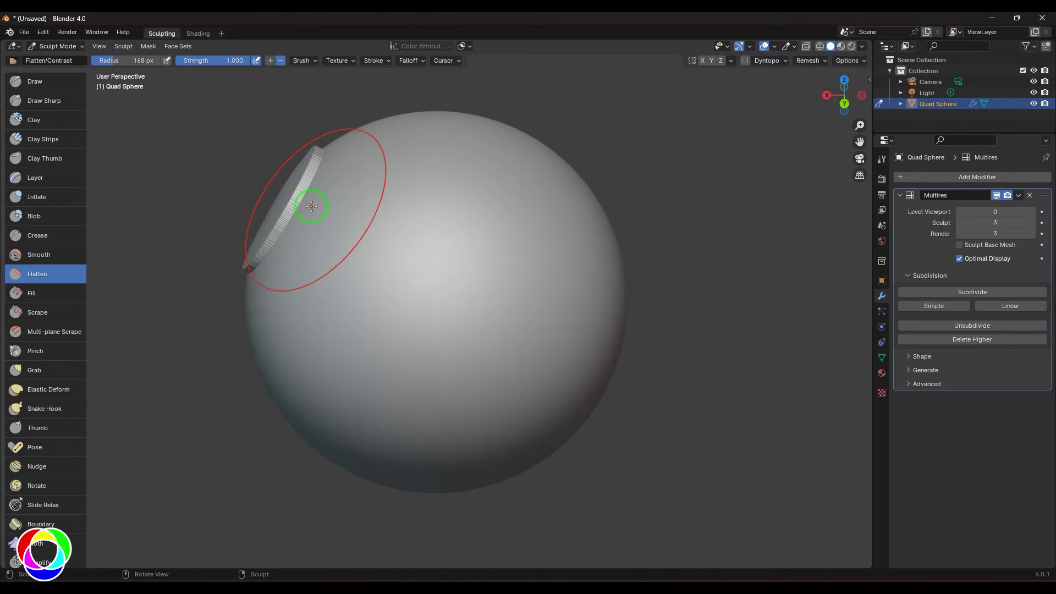
middle_click_drag(312, 206, 408, 267)
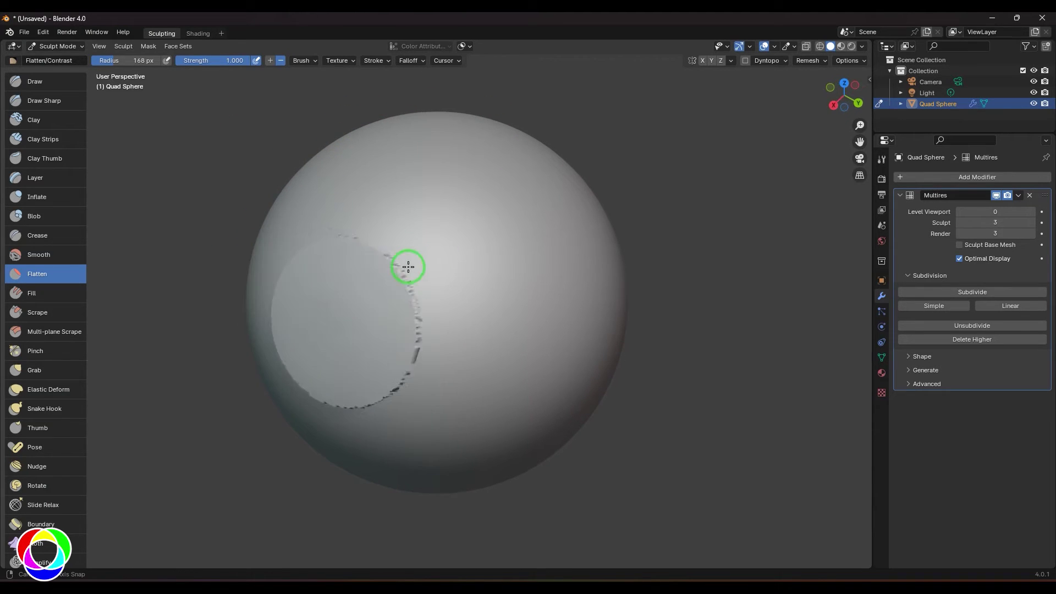
left_click(308, 60)
left_click(333, 112)
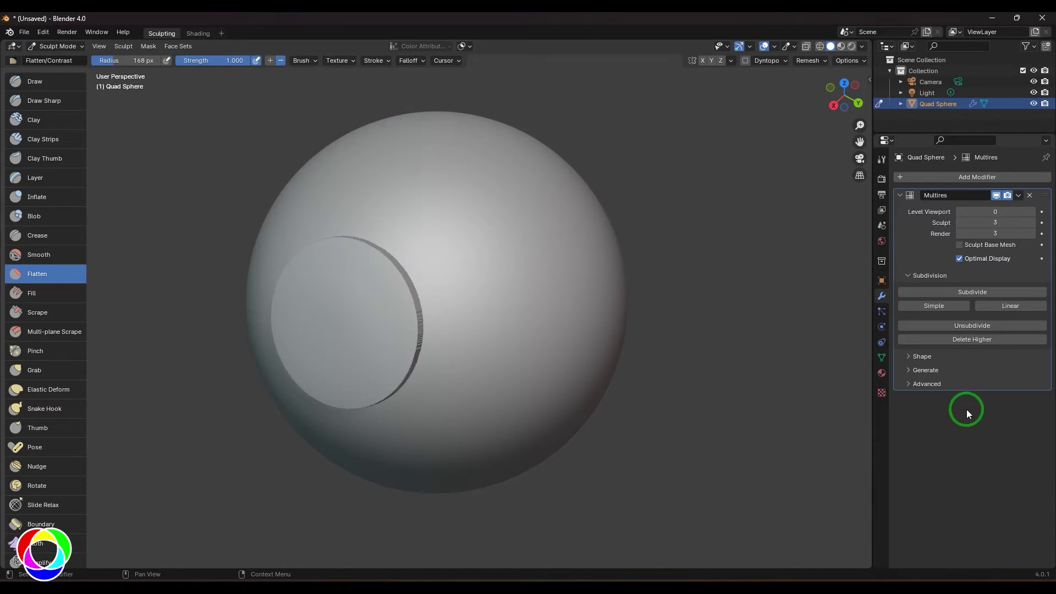
Step: Enable the brush's advanced Original Normal and Plane options and flatten a broad area on one side of the sphere
left_click(882, 159)
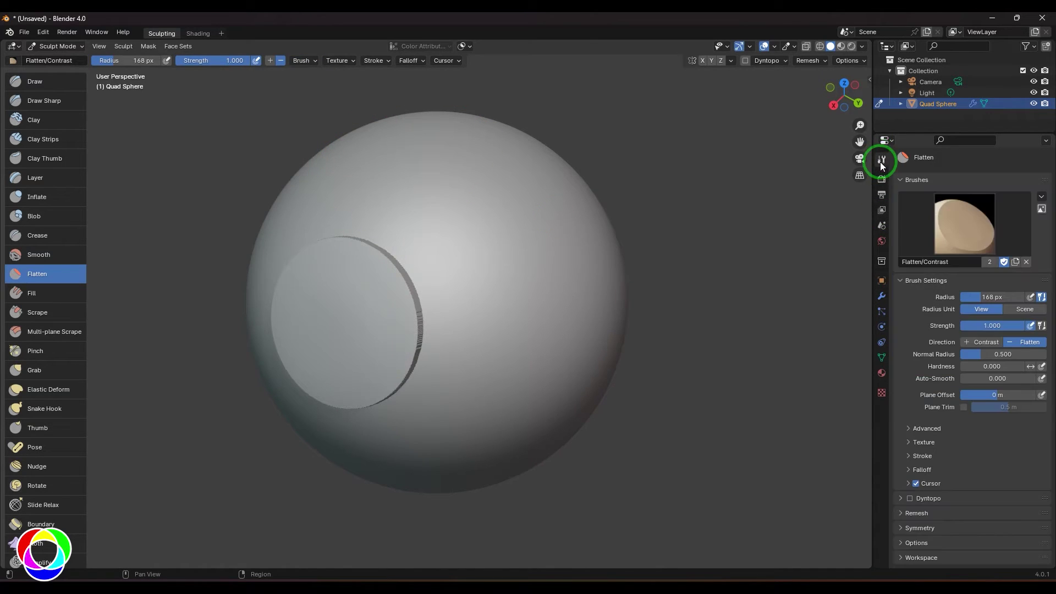
left_click(924, 430)
scroll(922, 427, "down", 5)
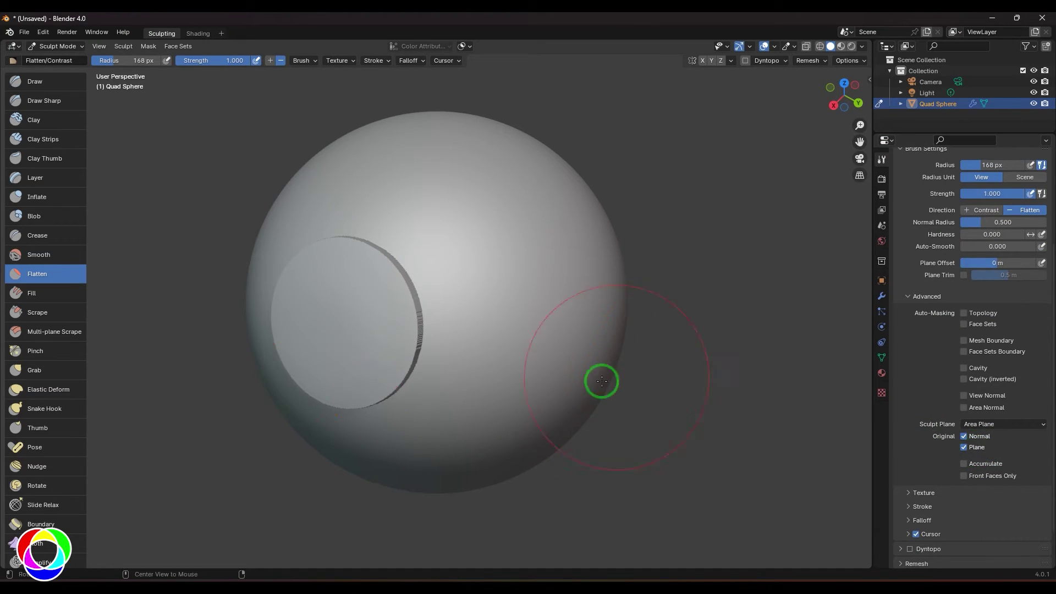
left_click_drag(602, 381, 553, 376, "alt")
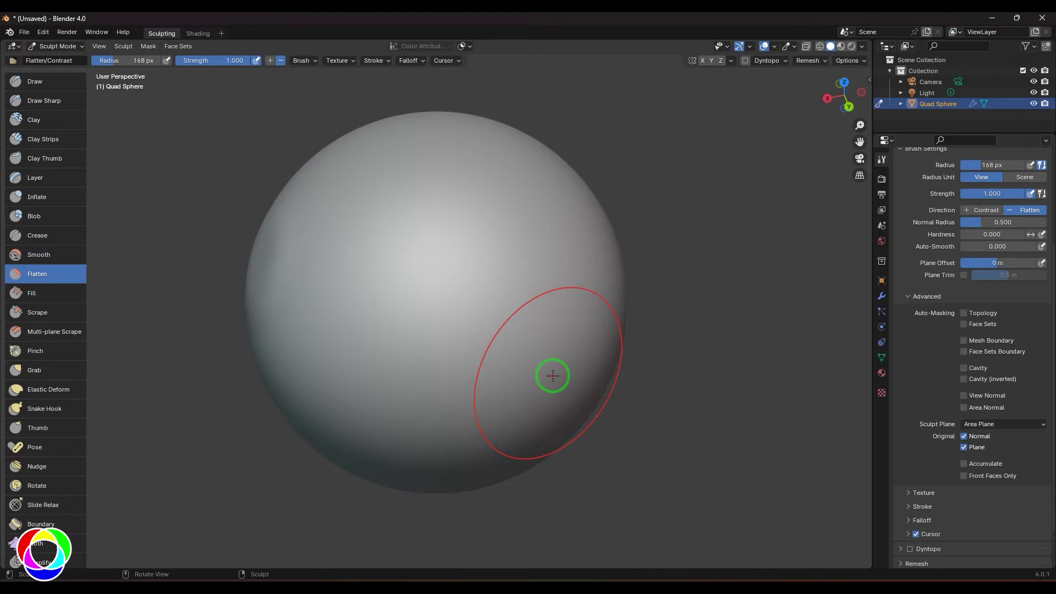
mouse_move(455, 302)
left_mouse_down()
mouse_move(471, 315)
mouse_move(502, 283)
mouse_move(477, 284)
mouse_move(406, 330)
mouse_move(391, 261)
mouse_move(535, 231)
mouse_move(556, 351)
mouse_move(384, 394)
mouse_move(346, 312)
mouse_move(396, 233)
mouse_move(434, 328)
left_mouse_up()
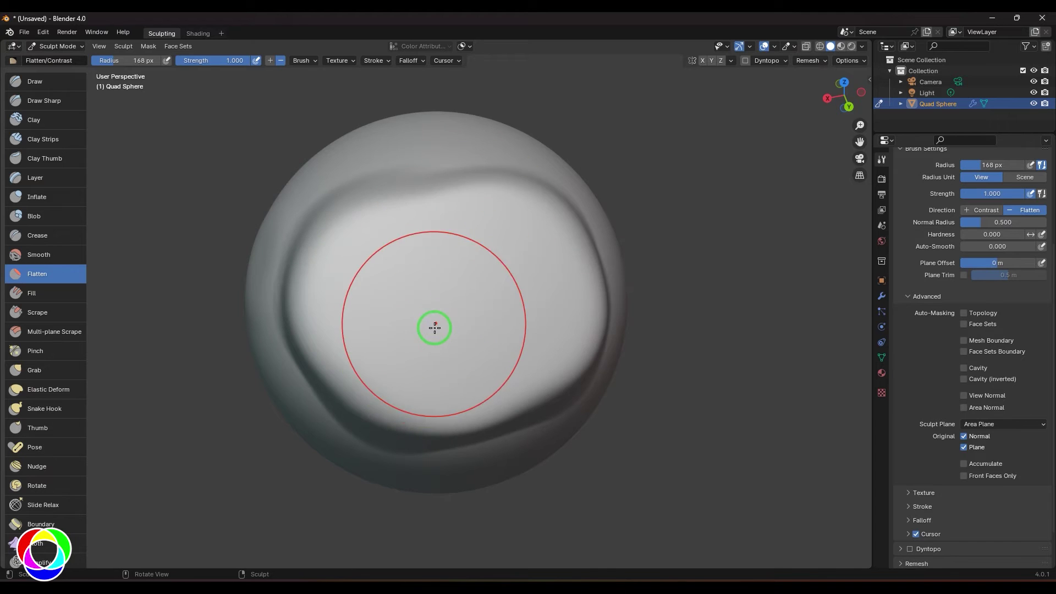
mouse_move(435, 328)
middle_mouse_down()
mouse_move(407, 311)
mouse_move(476, 302)
middle_mouse_up()
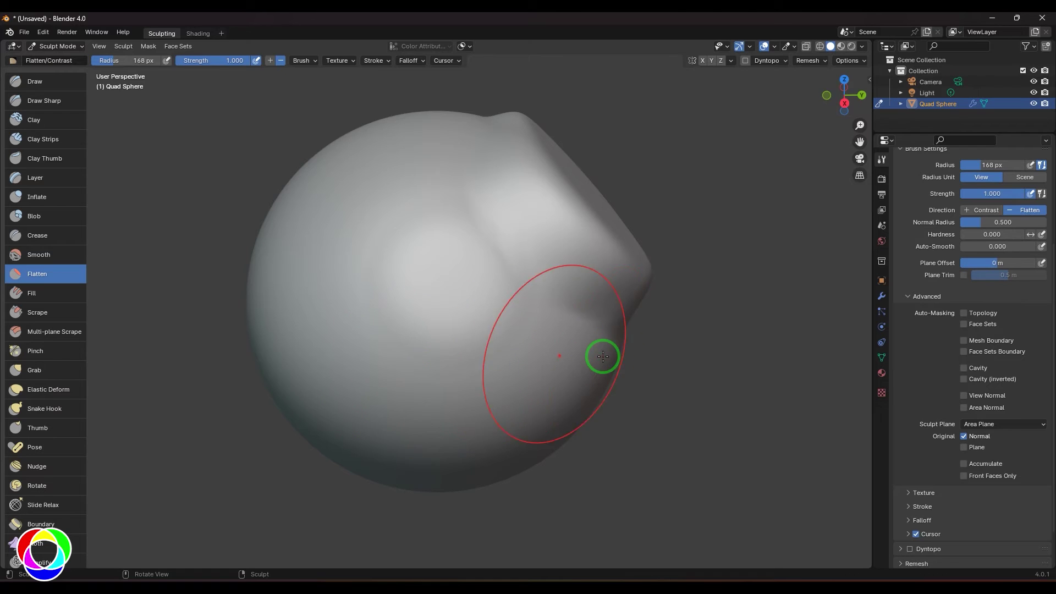
Step: Turn off Original Normal and Plane and try a Flatten stroke on the smooth part of the sphere
left_click(964, 436)
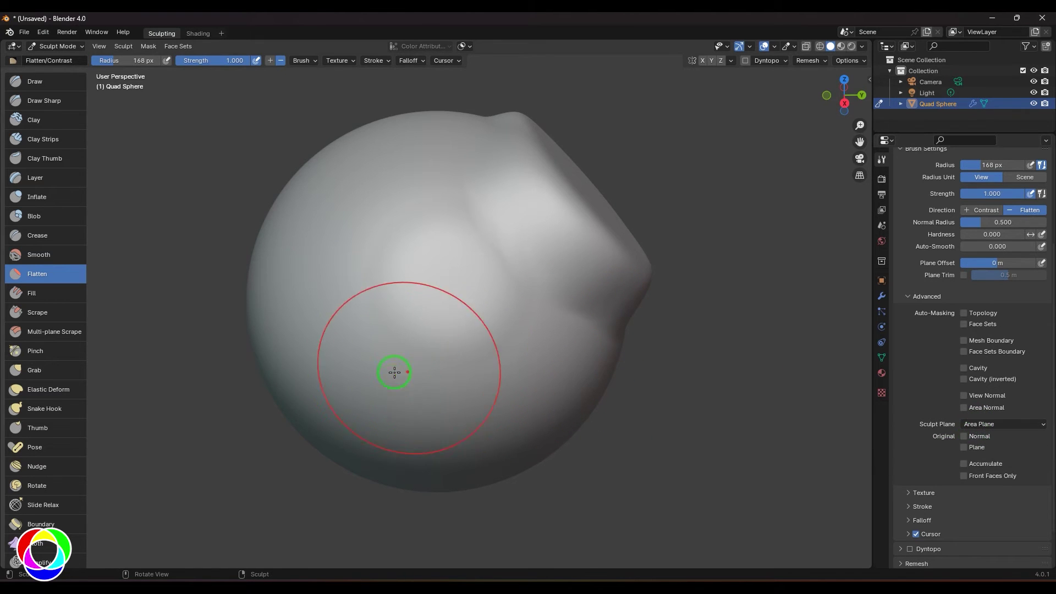
mouse_move(449, 325)
left_mouse_down()
mouse_move(443, 287)
mouse_move(444, 333)
mouse_move(513, 345)
left_mouse_up()
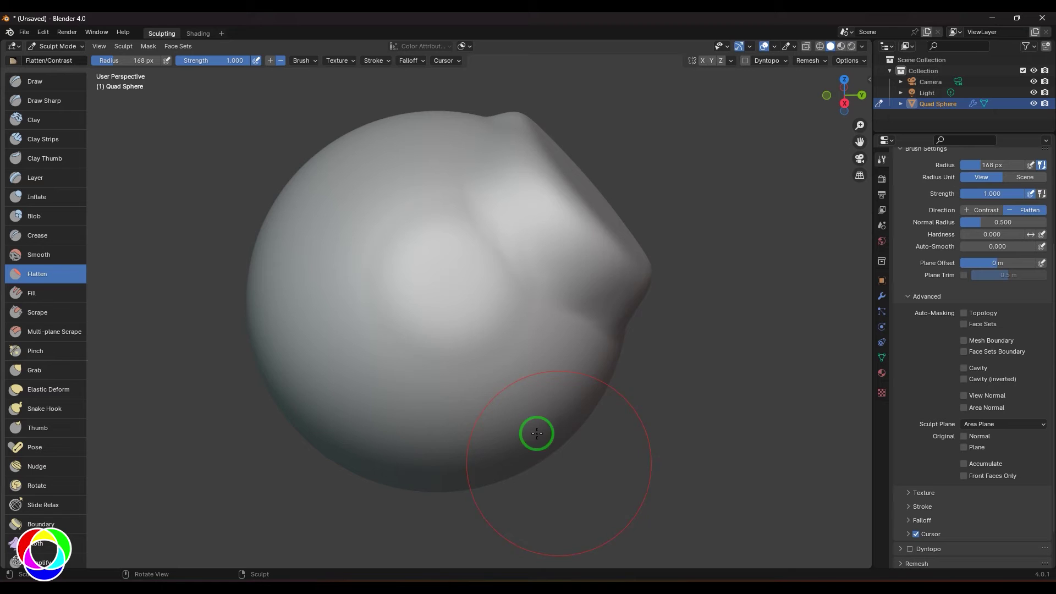
middle_click_drag(710, 266, 559, 334)
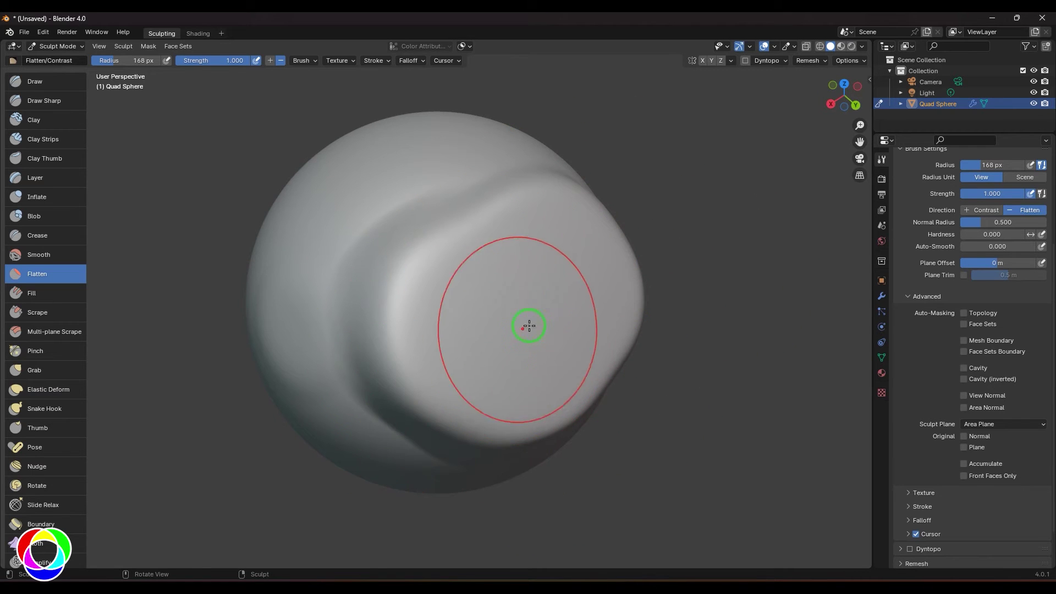
Step: Re-enable Original Normal and Plane and flatten several sides of the sphere into broad facets
mouse_move(517, 361)
middle_mouse_down()
mouse_move(646, 408)
mouse_move(394, 308)
middle_mouse_up()
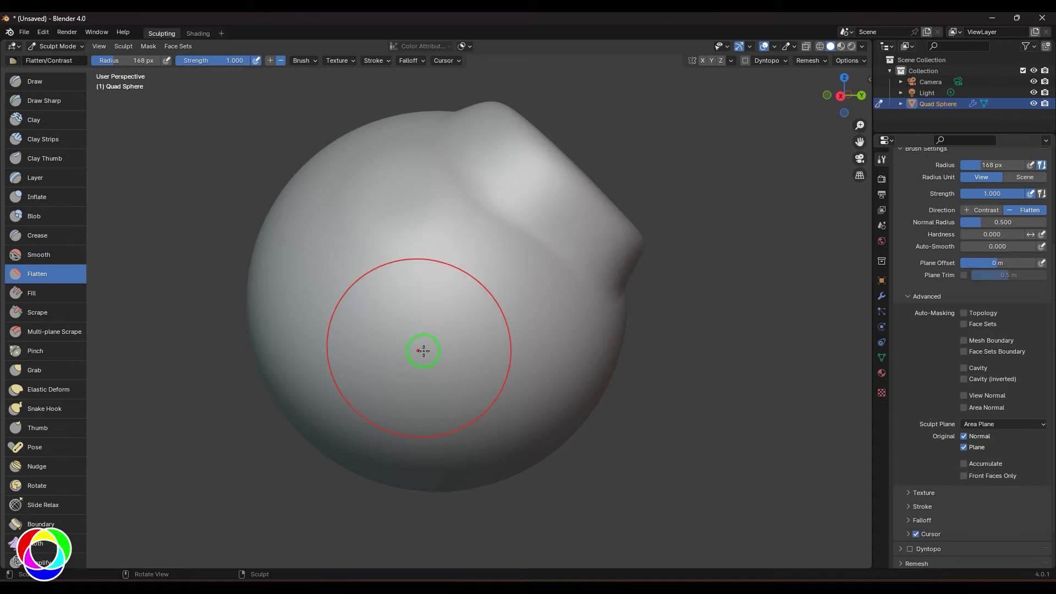
mouse_move(419, 349)
left_mouse_down()
mouse_move(408, 316)
mouse_move(376, 330)
mouse_move(475, 239)
mouse_move(439, 246)
mouse_move(527, 241)
mouse_move(530, 225)
mouse_move(445, 206)
mouse_move(318, 299)
mouse_move(318, 324)
mouse_move(404, 429)
mouse_move(596, 282)
mouse_move(550, 303)
mouse_move(428, 426)
mouse_move(304, 381)
mouse_move(377, 255)
mouse_move(373, 241)
mouse_move(479, 155)
mouse_move(370, 238)
mouse_move(424, 209)
mouse_move(507, 314)
left_mouse_up()
mouse_move(507, 315)
middle_mouse_down()
mouse_move(667, 385)
mouse_move(467, 274)
mouse_move(370, 283)
mouse_move(301, 272)
middle_mouse_up()
mouse_move(301, 273)
left_mouse_down()
mouse_move(402, 357)
mouse_move(353, 403)
mouse_move(398, 385)
mouse_move(431, 388)
mouse_move(489, 227)
mouse_move(297, 260)
left_mouse_up()
mouse_move(297, 260)
middle_mouse_down()
mouse_move(813, 264)
mouse_move(434, 224)
mouse_move(841, 313)
middle_mouse_up()
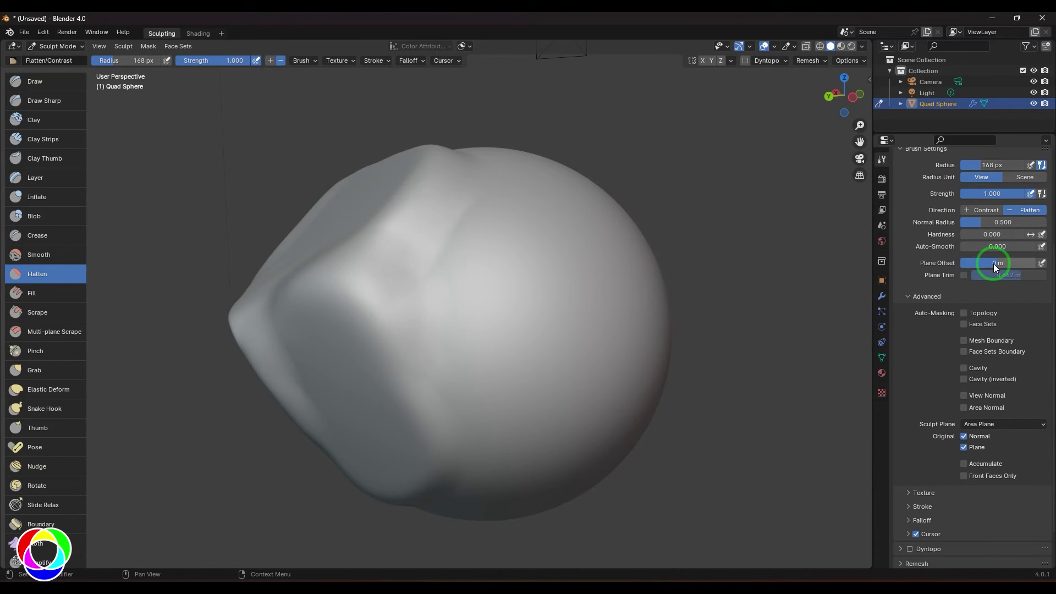
mouse_move(523, 332)
left_mouse_down()
mouse_move(505, 305)
mouse_move(476, 332)
mouse_move(490, 287)
mouse_move(424, 290)
mouse_move(417, 277)
mouse_move(474, 243)
mouse_move(540, 312)
mouse_move(531, 381)
mouse_move(476, 376)
mouse_move(472, 402)
mouse_move(545, 382)
mouse_move(526, 285)
left_mouse_up()
mouse_move(642, 337)
middle_mouse_down()
mouse_move(691, 318)
mouse_move(663, 330)
mouse_move(549, 262)
mouse_move(597, 243)
middle_mouse_up()
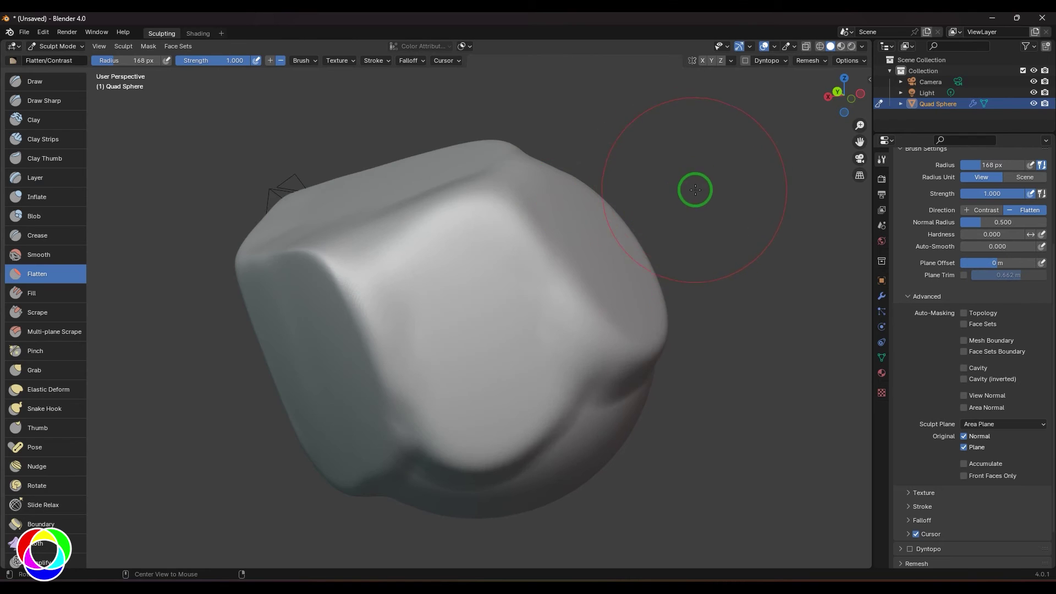
middle_click_drag(732, 266, 654, 307)
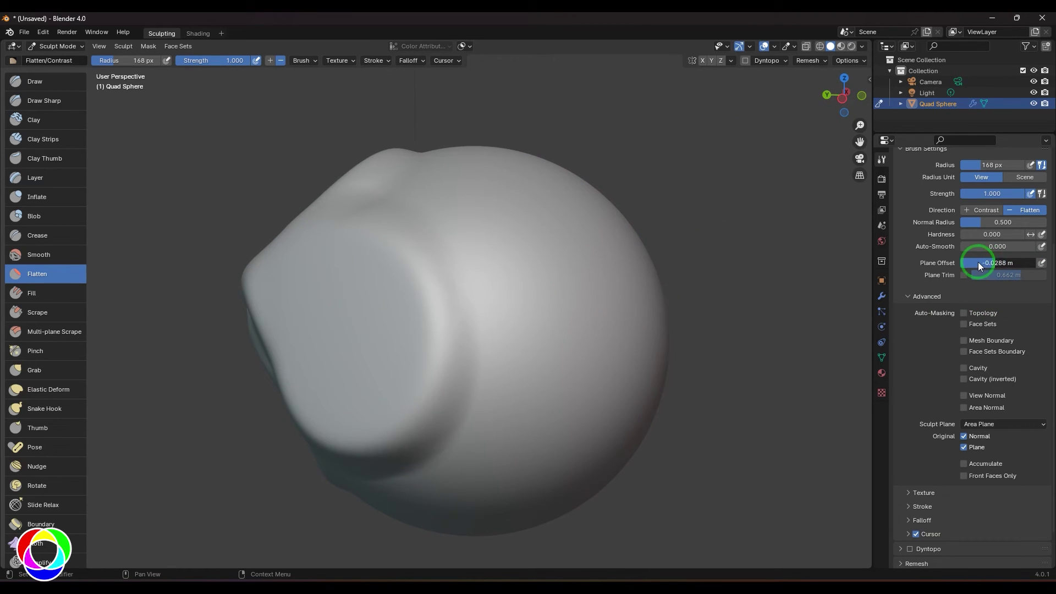
Step: Flatten one facet with Plane Offset at -0.331 m and build a raised plateau with Plane Offset at 0.324 m
left_click_drag(960, 265, 947, 265)
mouse_move(660, 356)
left_mouse_down()
mouse_move(540, 319)
mouse_move(459, 270)
mouse_move(585, 358)
mouse_move(448, 299)
left_mouse_up()
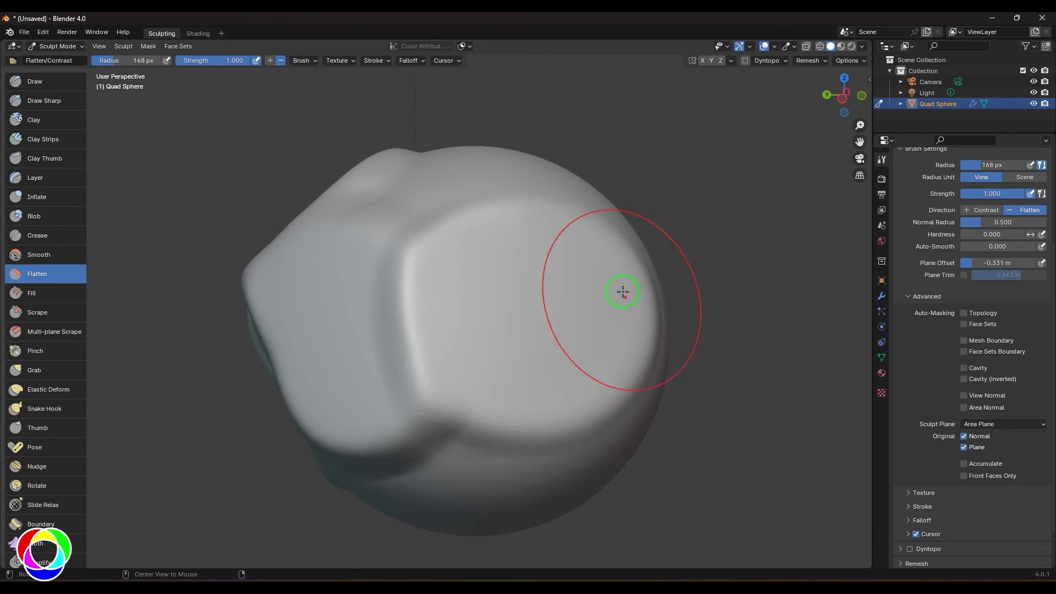
middle_click_drag(622, 290, 675, 341)
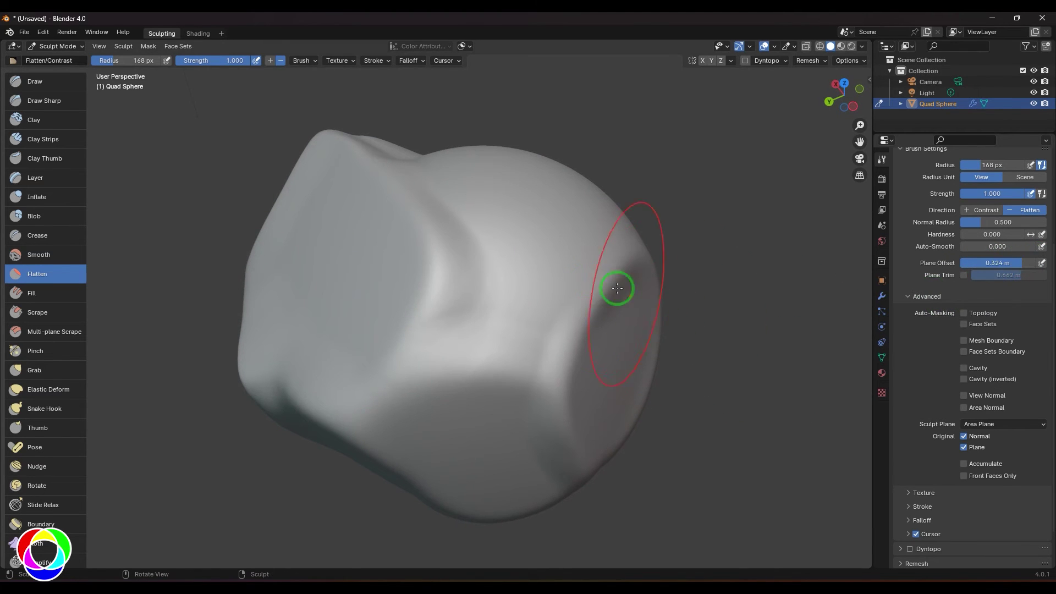
mouse_move(617, 289)
left_mouse_down()
mouse_move(539, 272)
mouse_move(530, 296)
mouse_move(513, 291)
mouse_move(532, 286)
mouse_move(540, 253)
mouse_move(487, 245)
mouse_move(491, 269)
mouse_move(463, 335)
mouse_move(558, 301)
mouse_move(454, 332)
mouse_move(463, 277)
mouse_move(549, 270)
mouse_move(543, 295)
left_mouse_up()
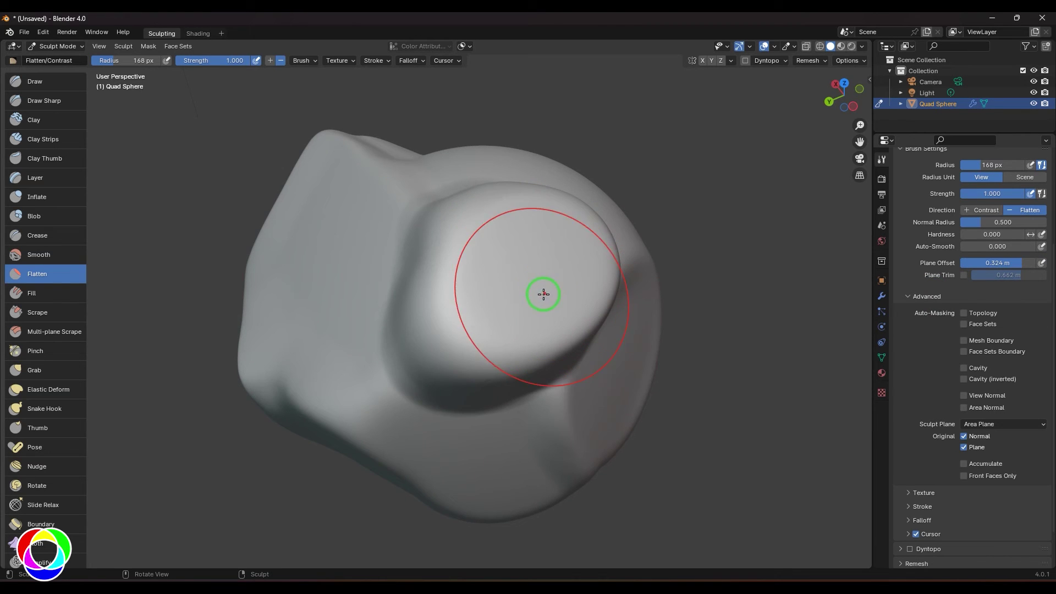
Step: Reset Plane Offset to 0 m and enable Plane Trim at 0.662 m for use on the sphere's smooth side
left_click_drag(622, 313, 585, 282, "alt")
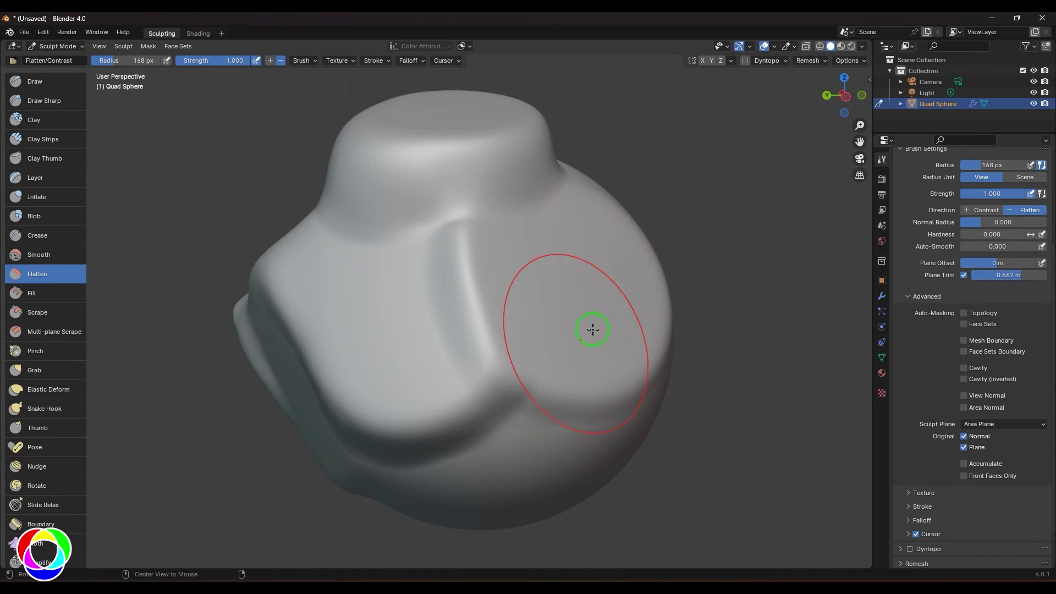
mouse_move(593, 329)
left_mouse_down("alt")
mouse_move(528, 373)
mouse_move(568, 372)
mouse_move(439, 384)
left_mouse_up("alt")
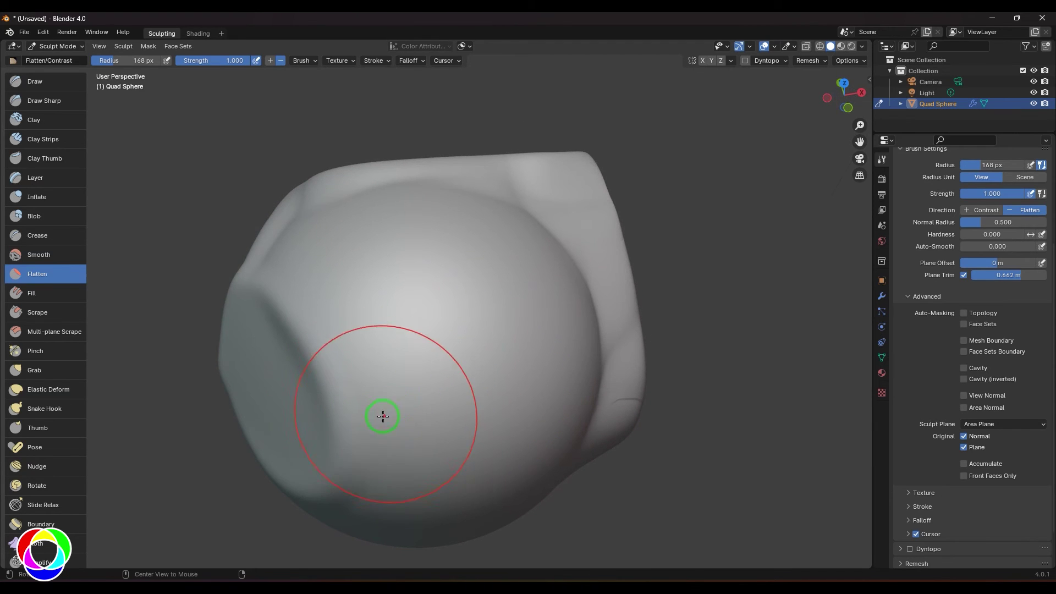
mouse_move(527, 381)
left_mouse_down("alt")
mouse_move(431, 413)
mouse_move(508, 392)
mouse_move(493, 394)
left_mouse_up("alt")
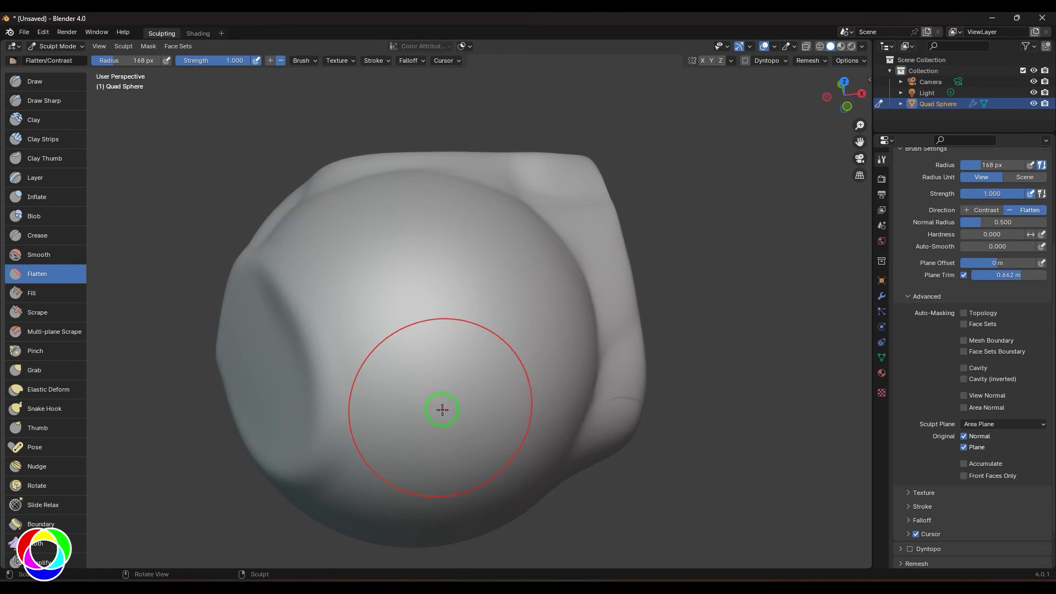
Step: Try Flatten strokes on the sphere's smooth side with Plane Trim at 0.662 m, and undo them
mouse_move(419, 406)
left_mouse_down()
mouse_move(448, 408)
mouse_move(436, 394)
mouse_move(440, 412)
mouse_move(396, 389)
mouse_move(488, 407)
mouse_move(571, 382)
left_mouse_up()
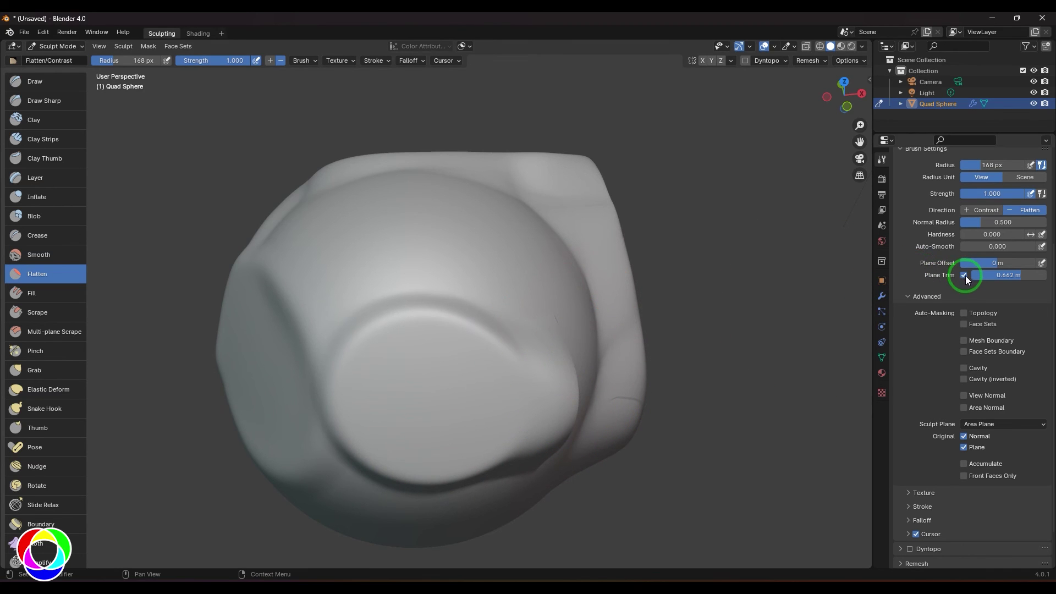
mouse_move(695, 374)
middle_mouse_down()
mouse_move(443, 393)
mouse_move(448, 405)
mouse_move(381, 363)
mouse_move(397, 366)
middle_mouse_up()
mouse_move(396, 365)
left_mouse_down()
mouse_move(495, 372)
mouse_move(498, 385)
left_mouse_up()
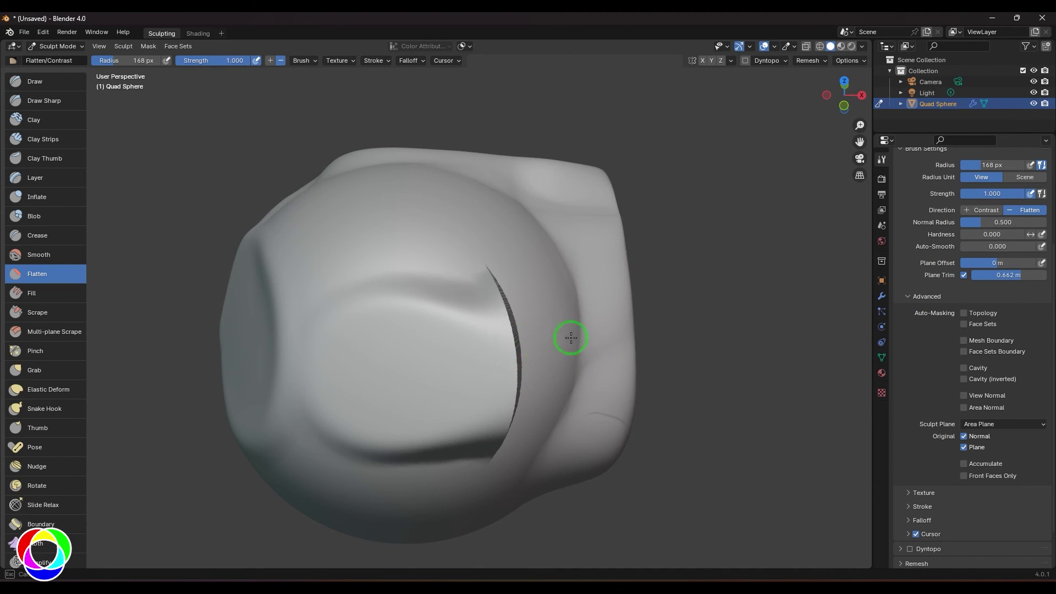
mouse_move(571, 338)
left_mouse_down()
mouse_move(412, 377)
mouse_move(431, 377)
mouse_move(480, 328)
mouse_move(396, 319)
left_mouse_up()
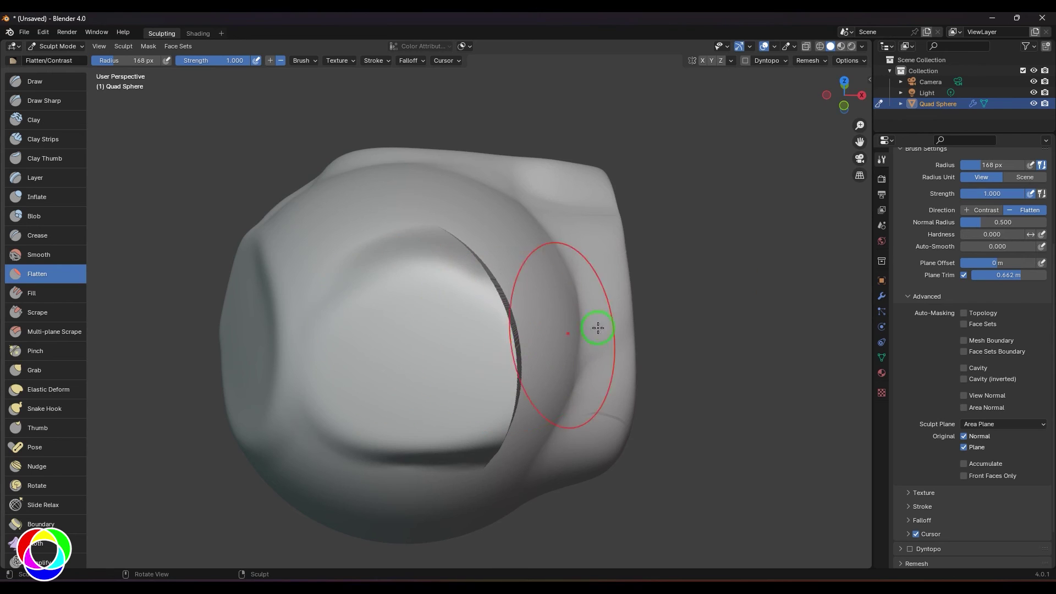
key("ctrl+z")
key("ctrl+z")
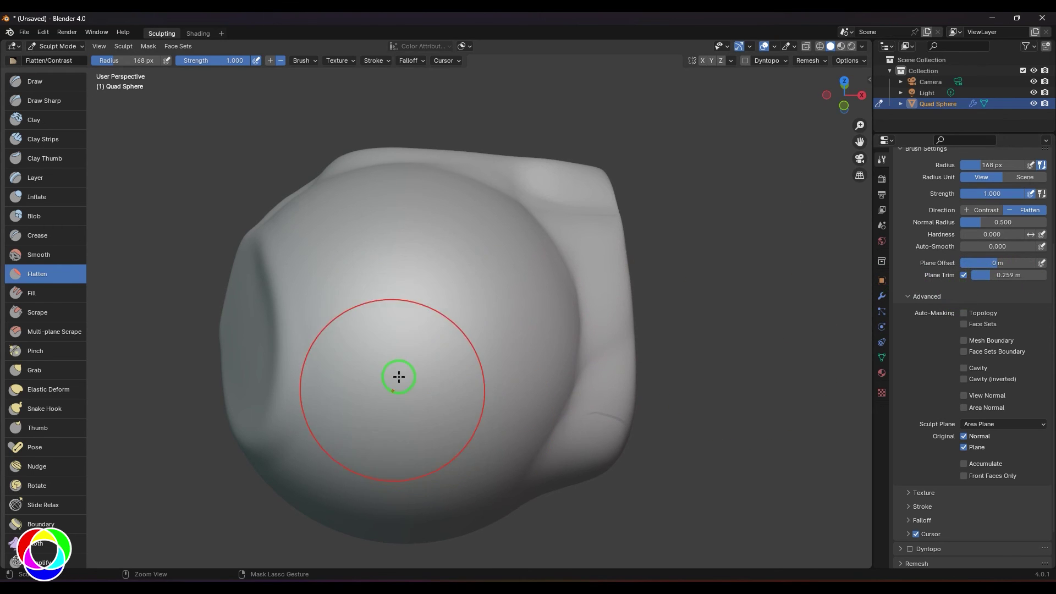
Step: Set Plane Trim to 0.259 m and try flattening the same smooth side, discarding the strokes
mouse_move(396, 372)
left_mouse_down()
mouse_move(427, 356)
mouse_move(429, 366)
mouse_move(416, 321)
mouse_move(351, 323)
mouse_move(432, 377)
mouse_move(432, 316)
mouse_move(355, 331)
mouse_move(430, 391)
mouse_move(422, 427)
mouse_move(460, 373)
mouse_move(320, 330)
mouse_move(450, 428)
left_mouse_up()
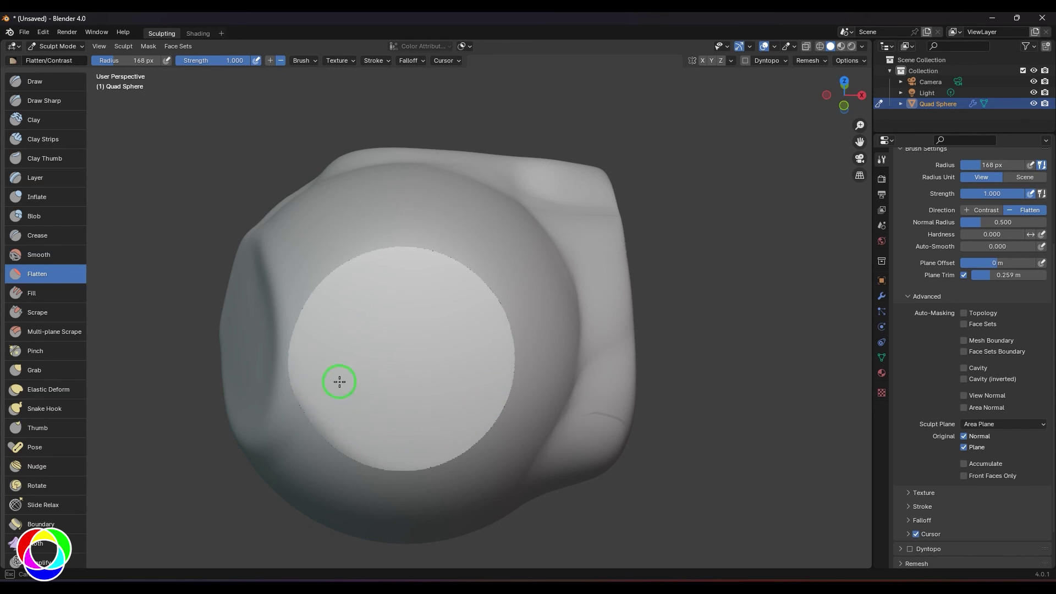
mouse_move(352, 404)
left_mouse_down()
mouse_move(467, 431)
mouse_move(445, 417)
left_mouse_up()
key("Escape")
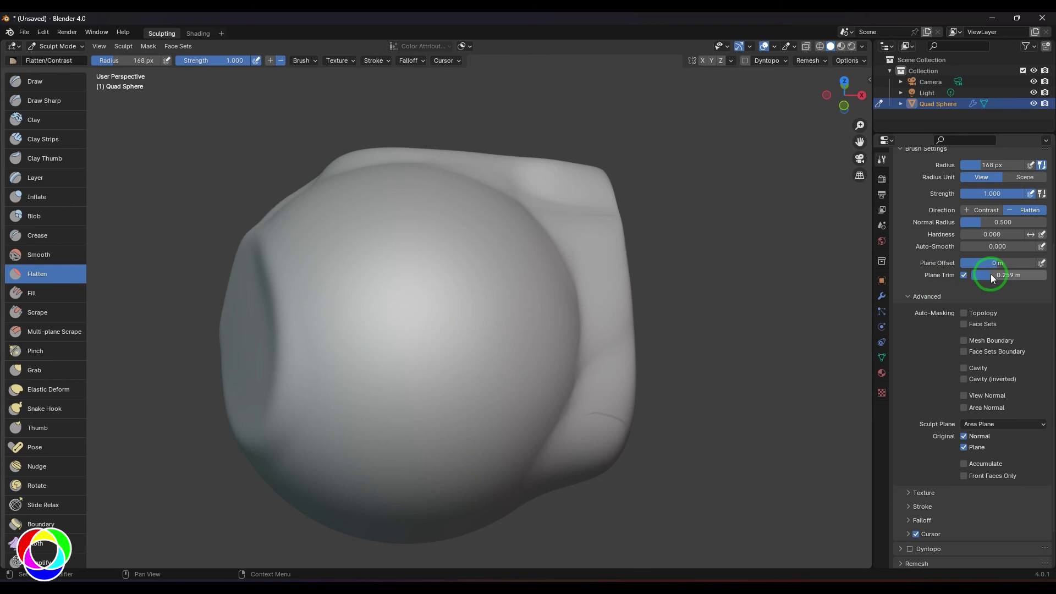
Step: Set Plane Trim to 0.856 m and try flattening nearly the whole smooth side of the sphere
mouse_move(370, 393)
left_mouse_down()
mouse_move(420, 321)
mouse_move(438, 314)
mouse_move(413, 234)
mouse_move(319, 228)
mouse_move(457, 226)
mouse_move(265, 244)
mouse_move(399, 399)
mouse_move(267, 288)
mouse_move(407, 413)
mouse_move(307, 414)
mouse_move(398, 461)
mouse_move(267, 331)
left_mouse_up()
mouse_move(247, 280)
left_mouse_down()
mouse_move(317, 445)
mouse_move(258, 430)
mouse_move(420, 485)
mouse_move(511, 377)
mouse_move(484, 461)
mouse_move(469, 289)
mouse_move(443, 226)
mouse_move(480, 231)
mouse_move(459, 441)
mouse_move(265, 482)
mouse_move(270, 500)
mouse_move(246, 476)
mouse_move(422, 513)
mouse_move(493, 476)
mouse_move(485, 302)
left_mouse_up()
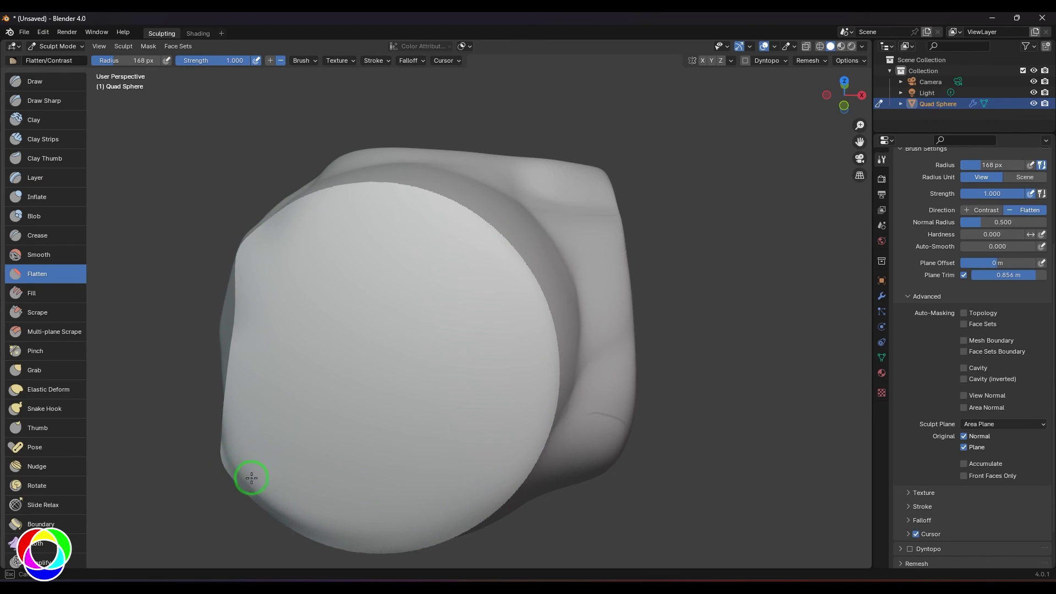
left_click_drag(251, 478, 444, 523)
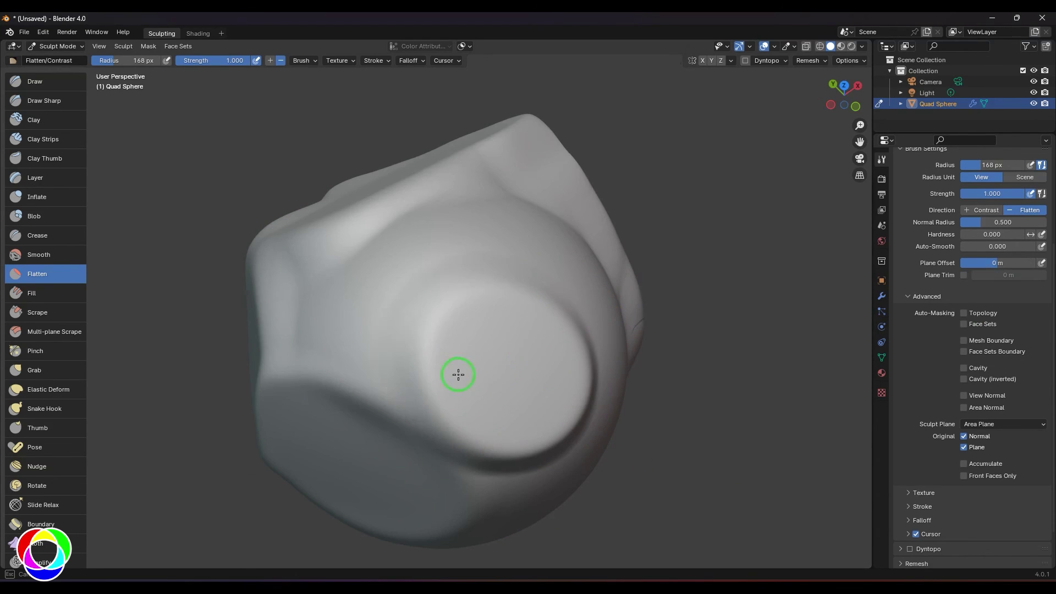
Step: Turn off Plane Trim and flatten a wide round facet beside the dark facet on the sphere
mouse_move(460, 373)
left_mouse_down()
mouse_move(495, 333)
mouse_move(479, 318)
mouse_move(396, 364)
mouse_move(490, 408)
mouse_move(545, 332)
mouse_move(469, 299)
mouse_move(517, 436)
mouse_move(377, 403)
mouse_move(379, 443)
mouse_move(377, 429)
mouse_move(346, 419)
mouse_move(358, 444)
mouse_move(348, 462)
mouse_move(434, 478)
left_mouse_up()
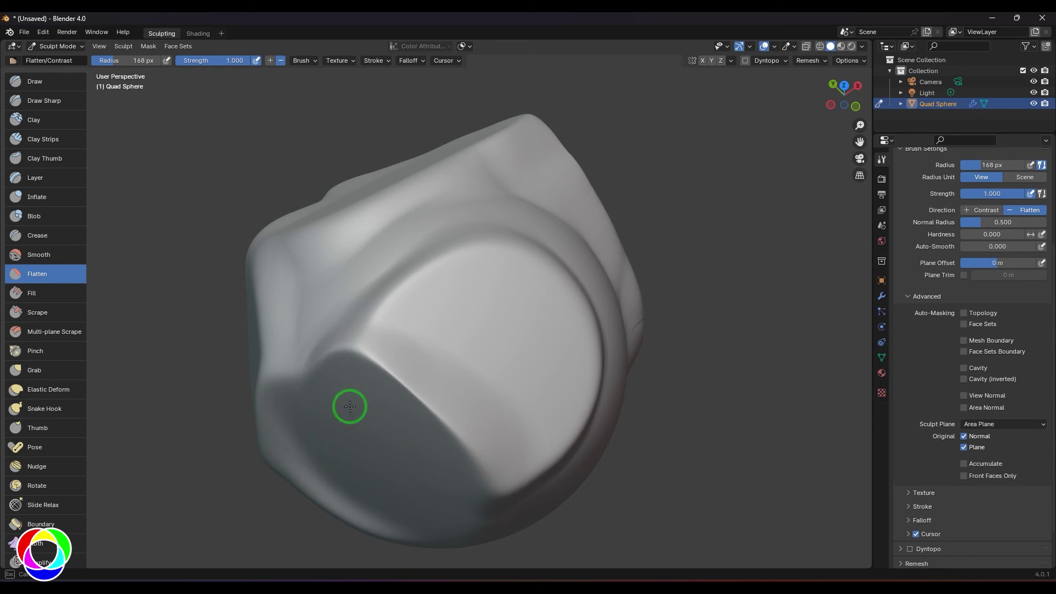